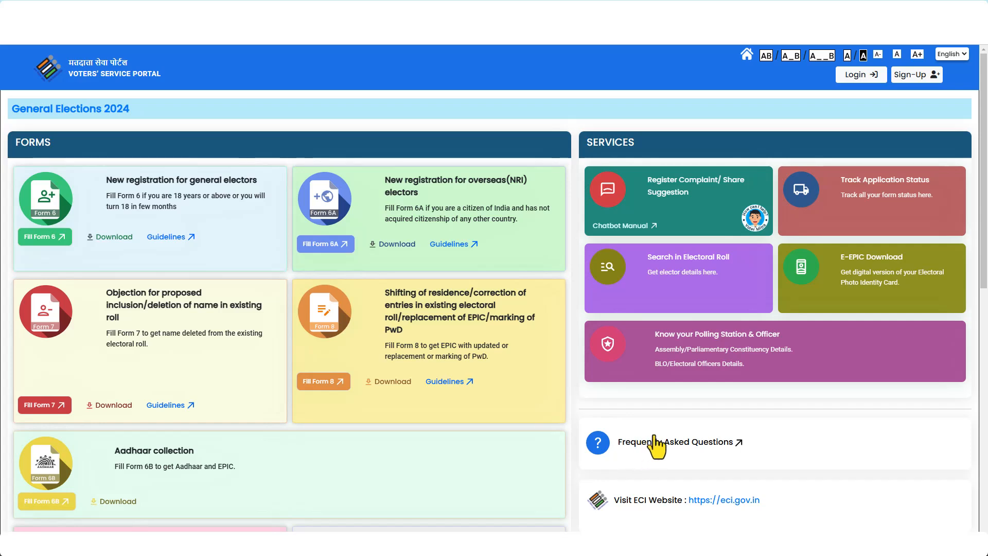
# Log in with the registered mobile/EPIC, password, captcha and one-time password.
pyautogui.click(925, 77)
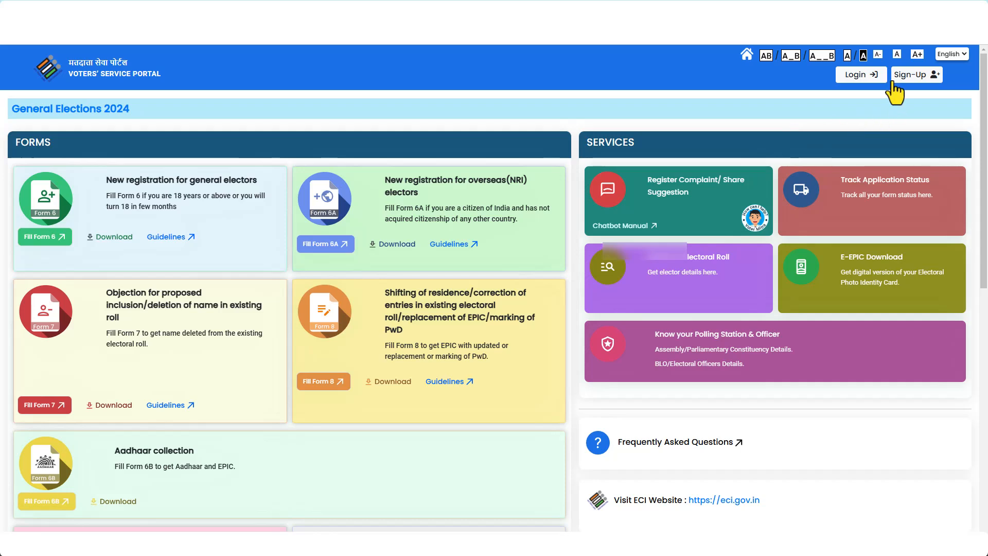
pyautogui.click(859, 76)
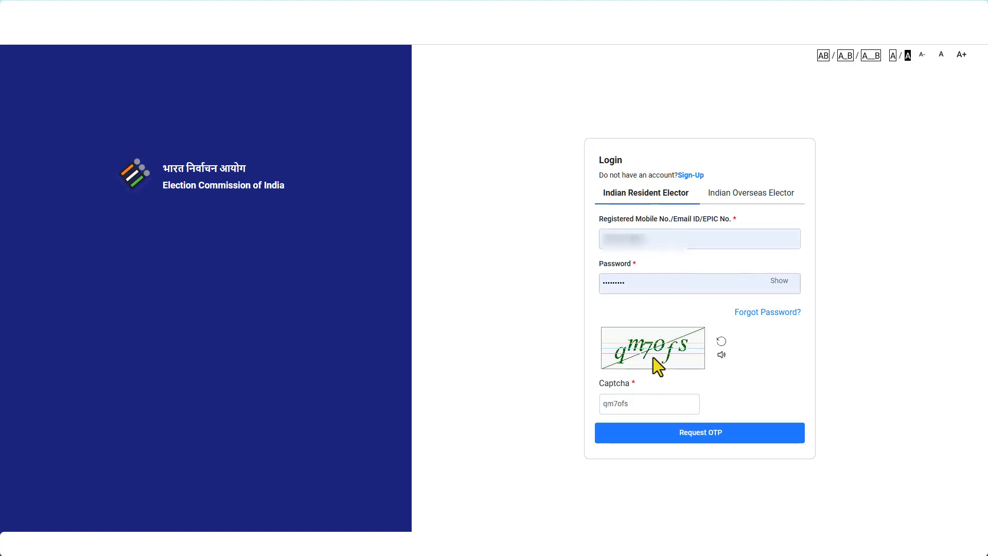
pyautogui.click(705, 434)
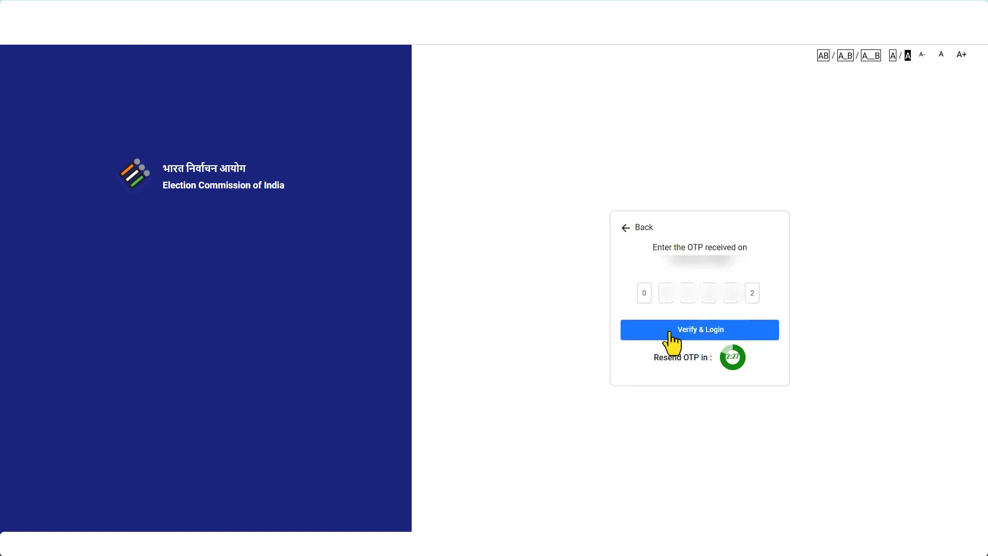
pyautogui.click(700, 330)
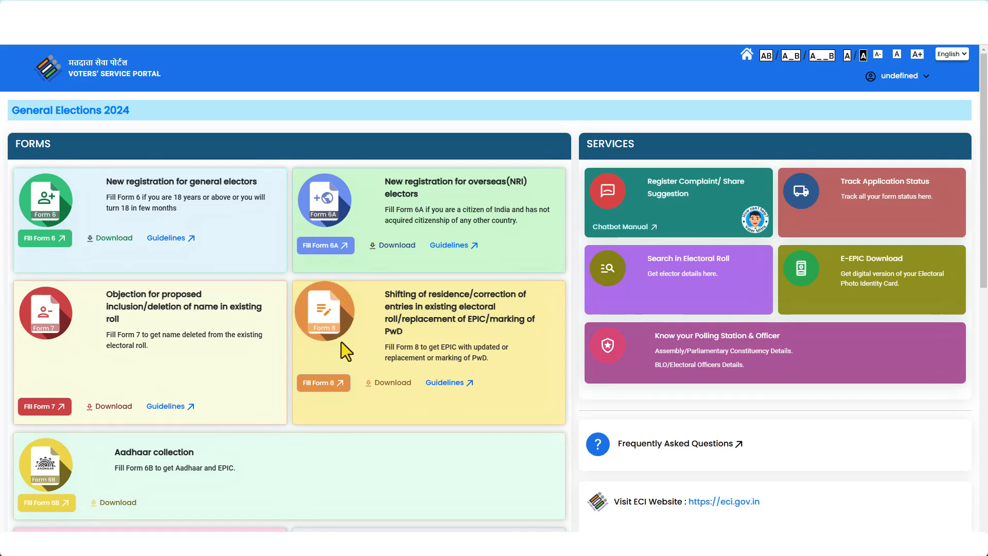
# Open Form 8 for another elector, look up their EPIC number and confirm the West Bengal record.
pyautogui.click(317, 384)
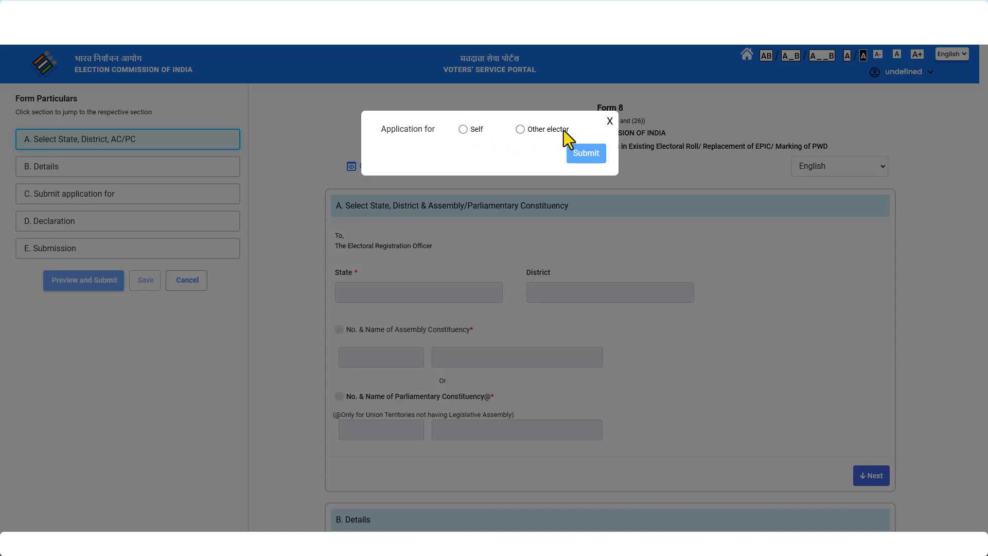
pyautogui.click(520, 129)
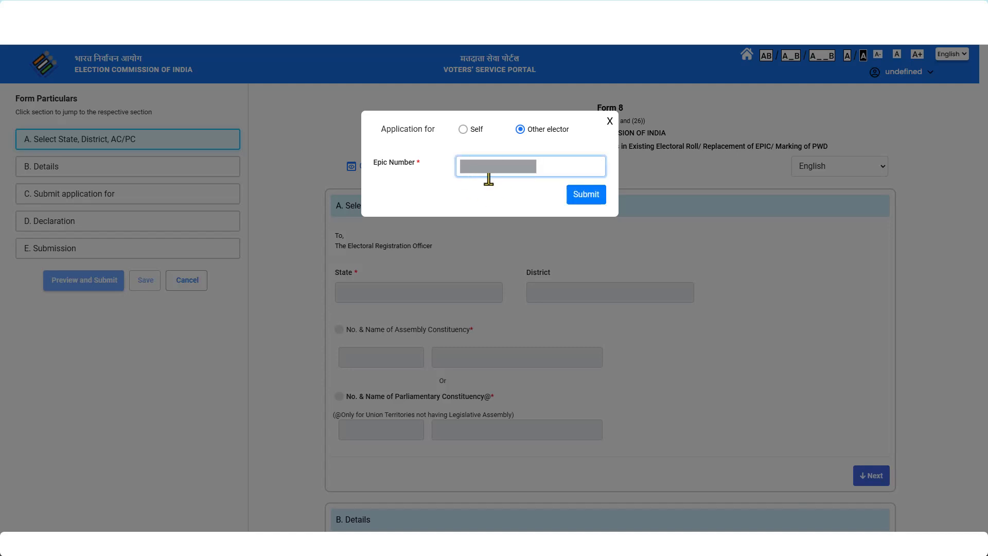
pyautogui.click(586, 197)
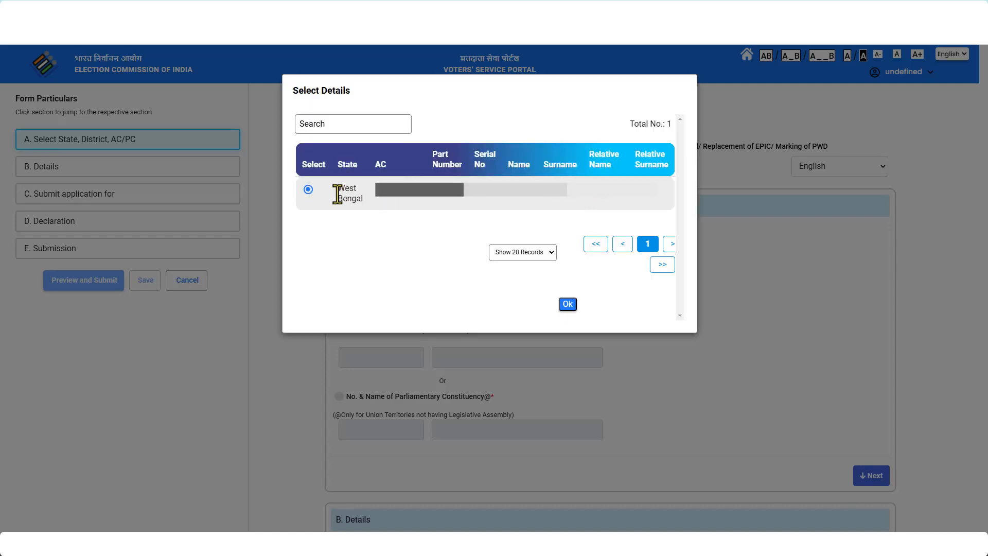
pyautogui.click(309, 189)
pyautogui.click(568, 305)
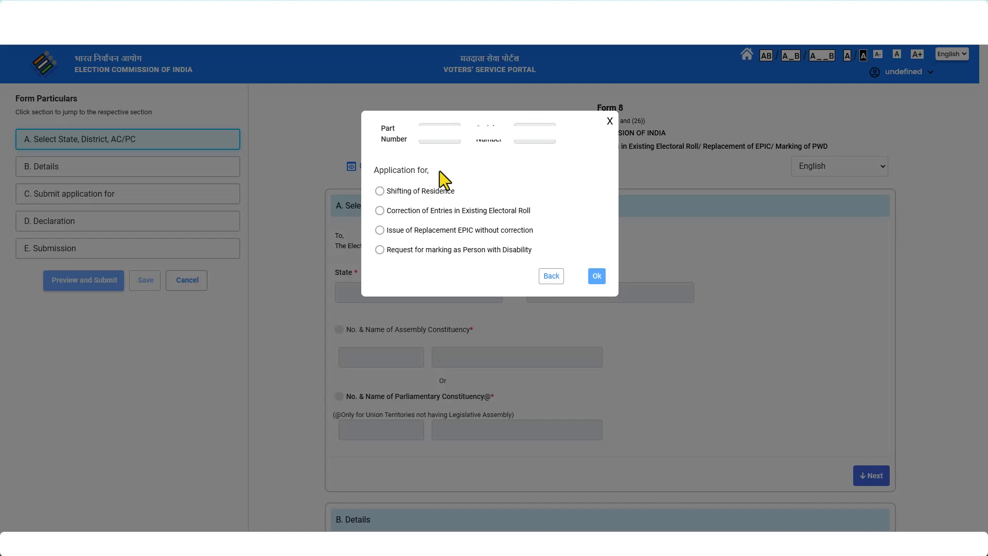
# Choose Shifting of Residence outside the Assembly Constituency as the application type.
pyautogui.click(380, 191)
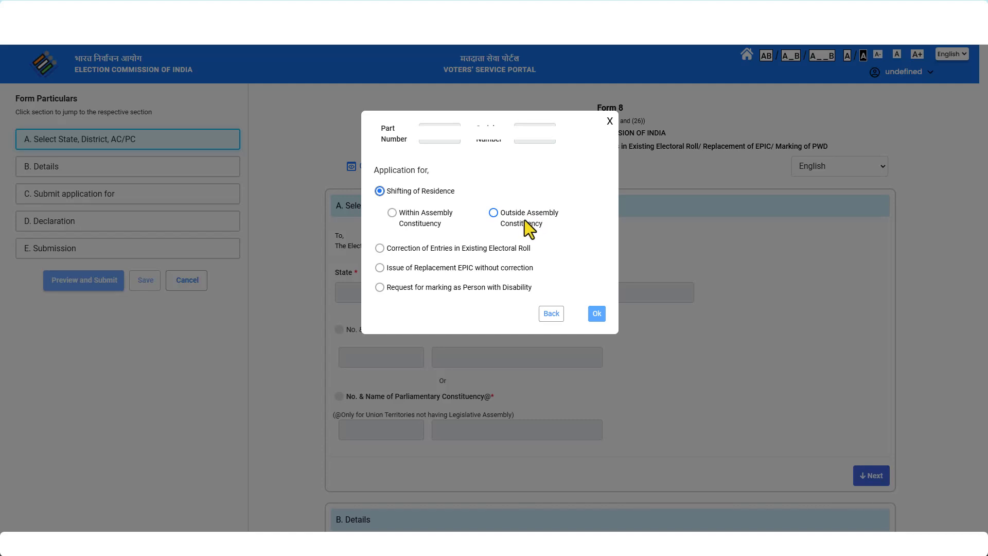
pyautogui.click(493, 213)
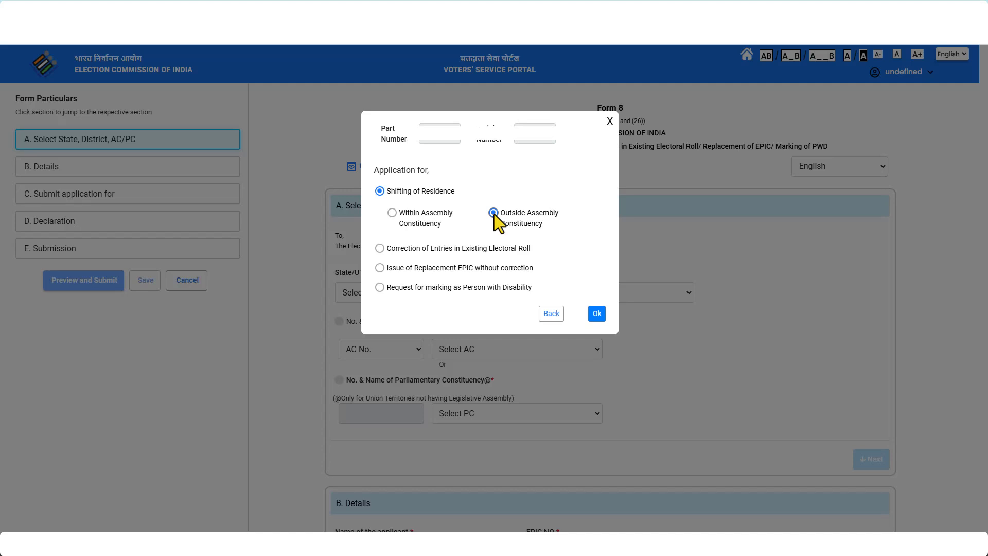
pyautogui.click(596, 313)
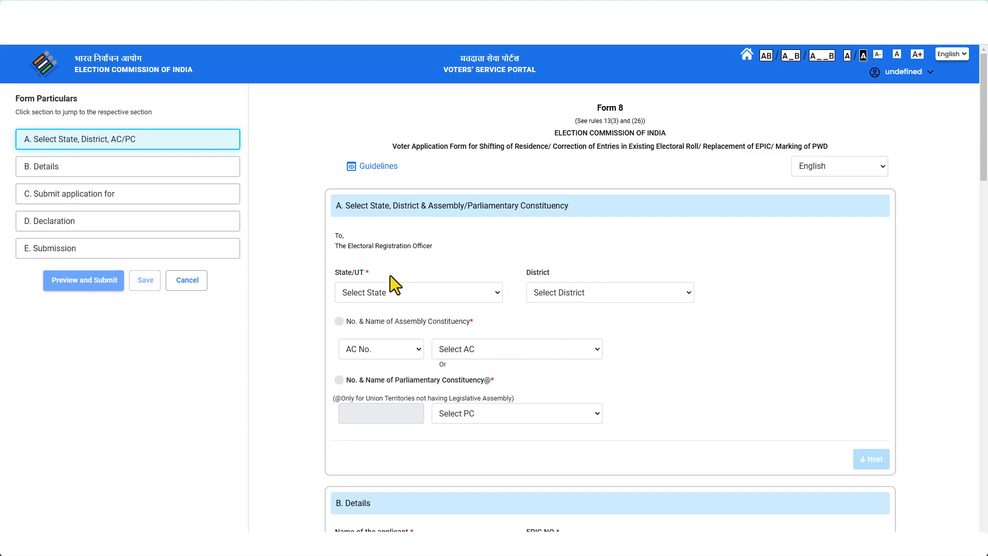
# Fill section A with State West Bengal, District NADIA and assembly constituency 87.
pyautogui.click(497, 292)
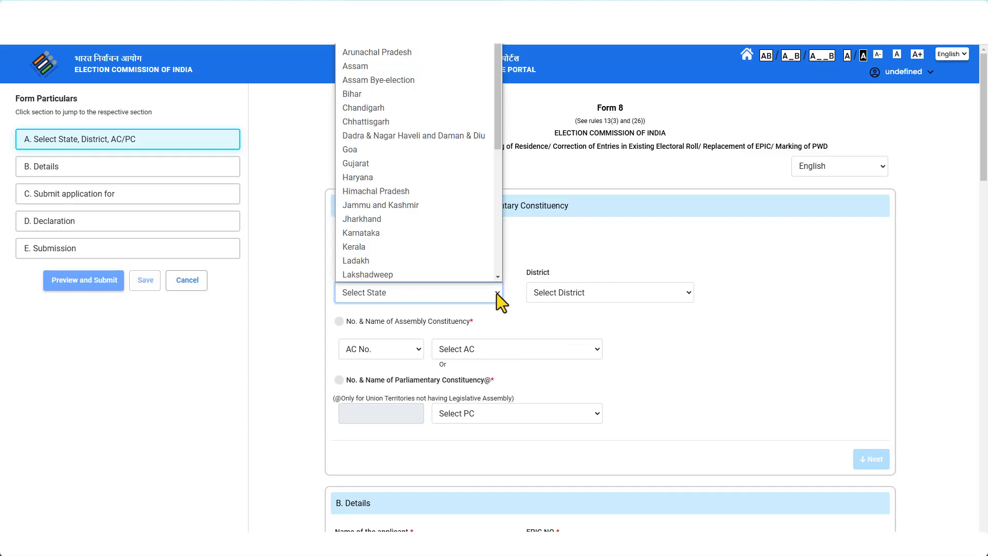
pyautogui.press('w')
pyautogui.press('Return')
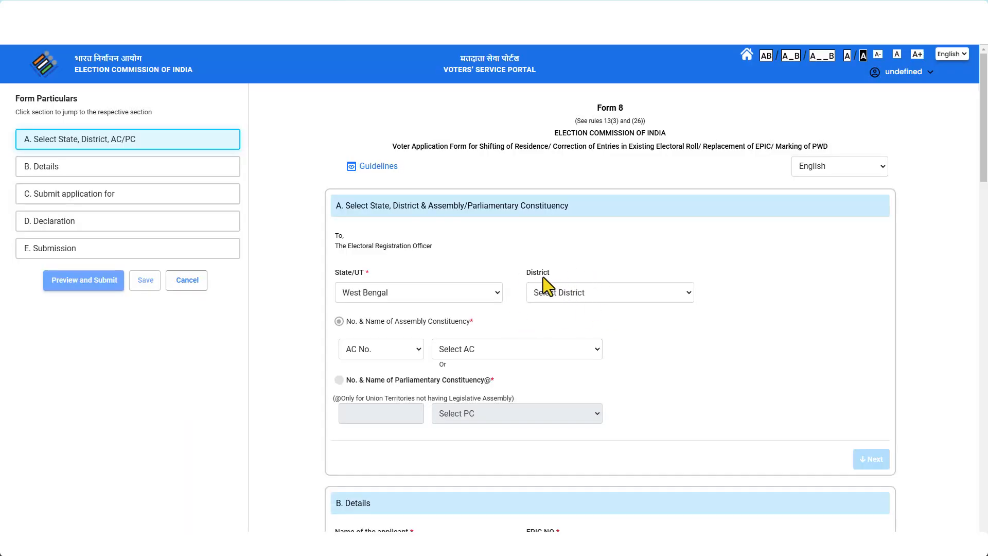
pyautogui.click(671, 298)
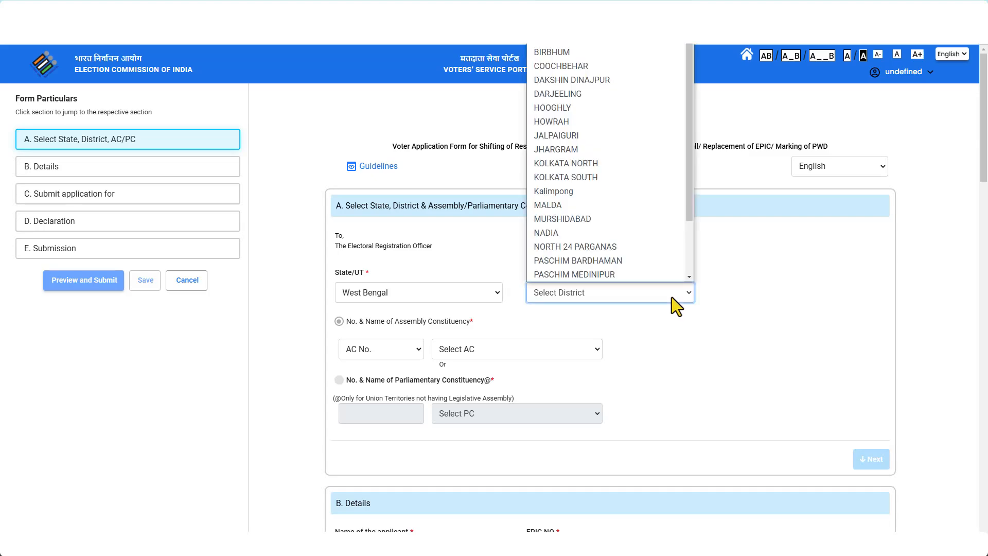
pyautogui.click(585, 235)
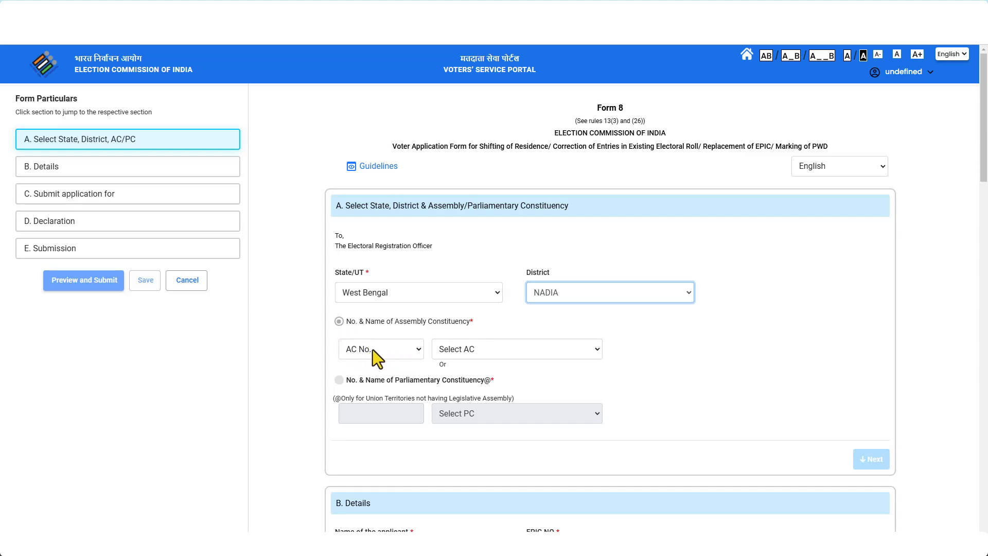
pyautogui.click(410, 351)
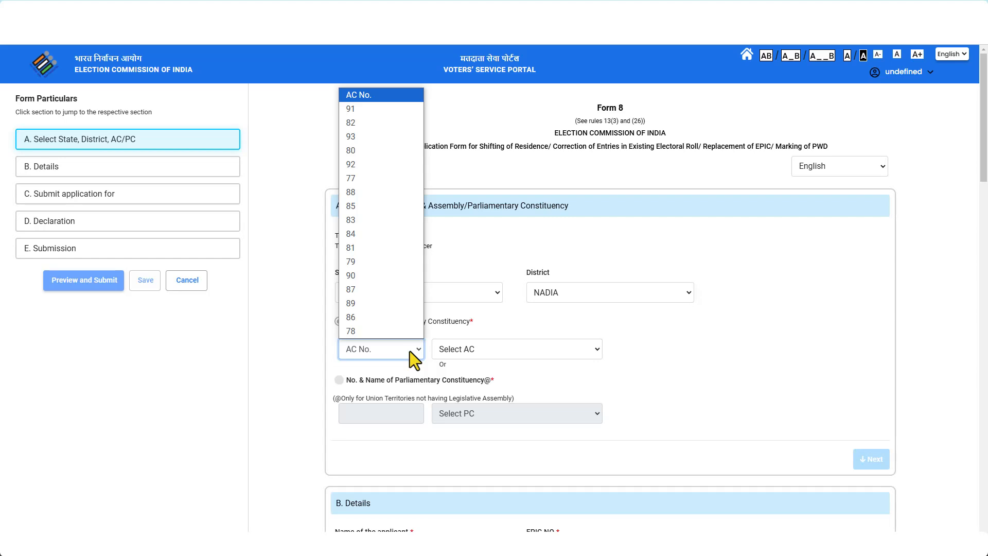
pyautogui.click(393, 290)
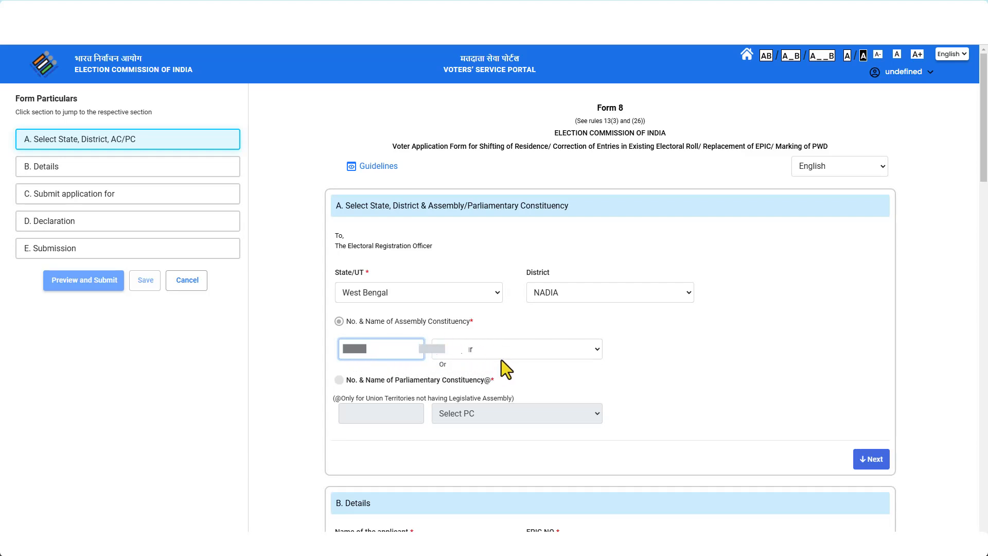
pyautogui.click(547, 381)
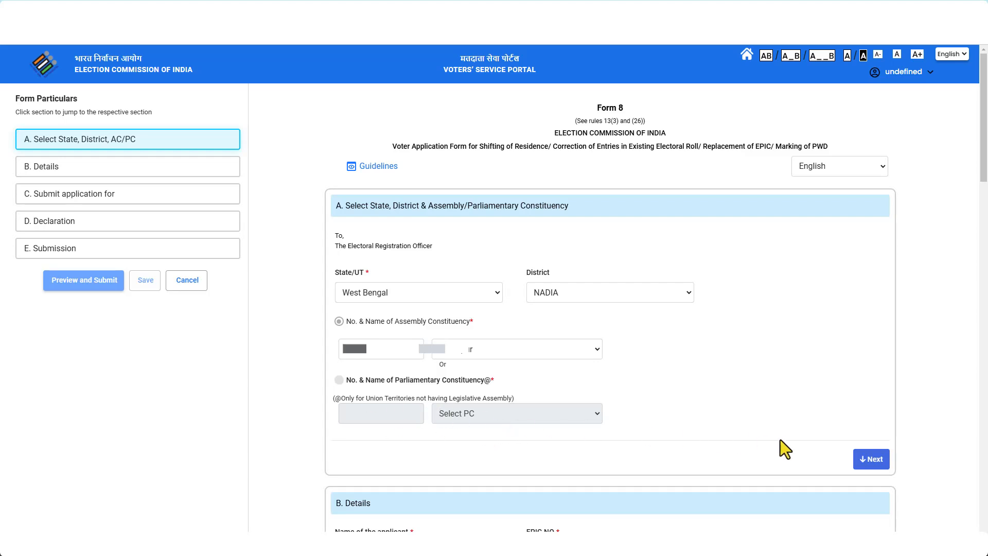
# Under Details, provide the Aadhaar number, the elector's own mobile number and own e-mail.
pyautogui.click(871, 459)
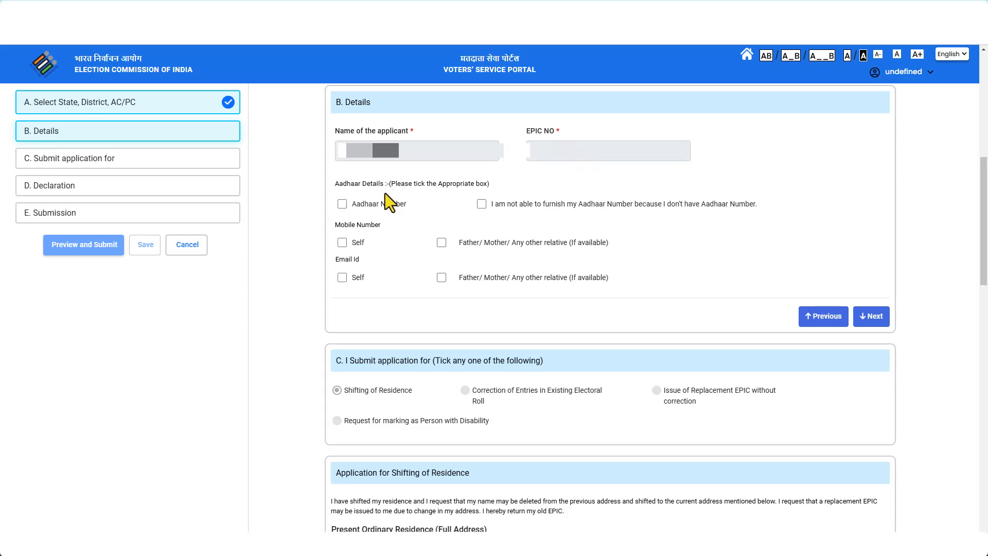
pyautogui.click(343, 204)
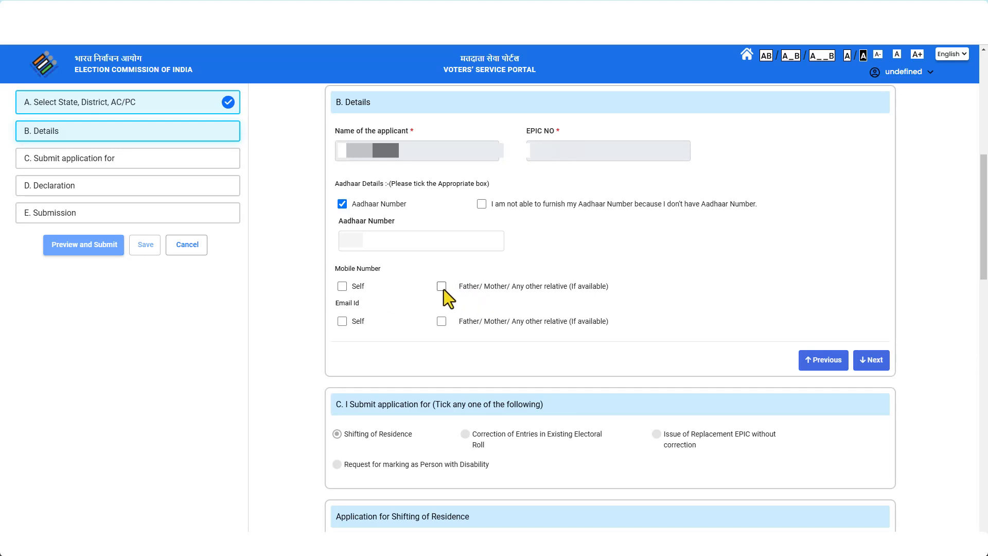
pyautogui.click(342, 286)
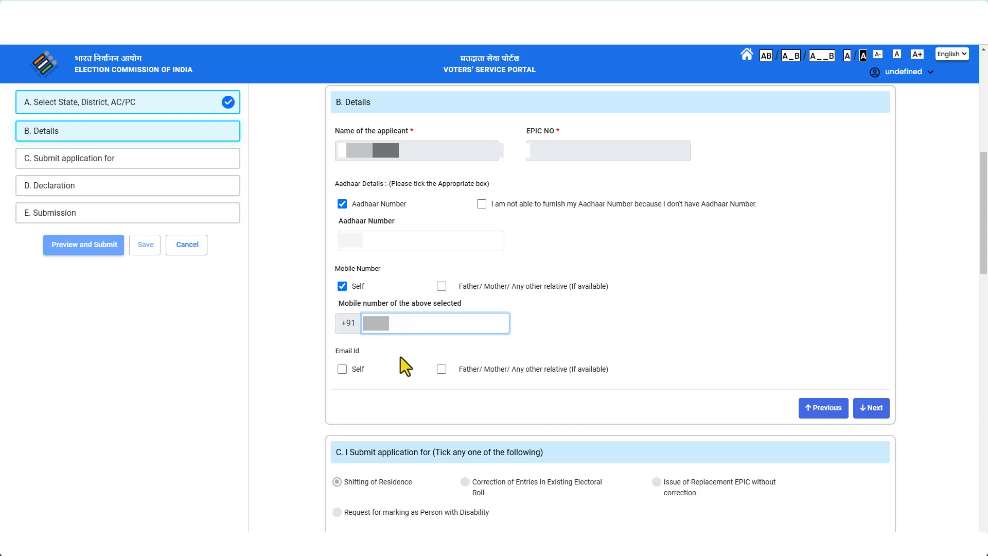
pyautogui.click(342, 369)
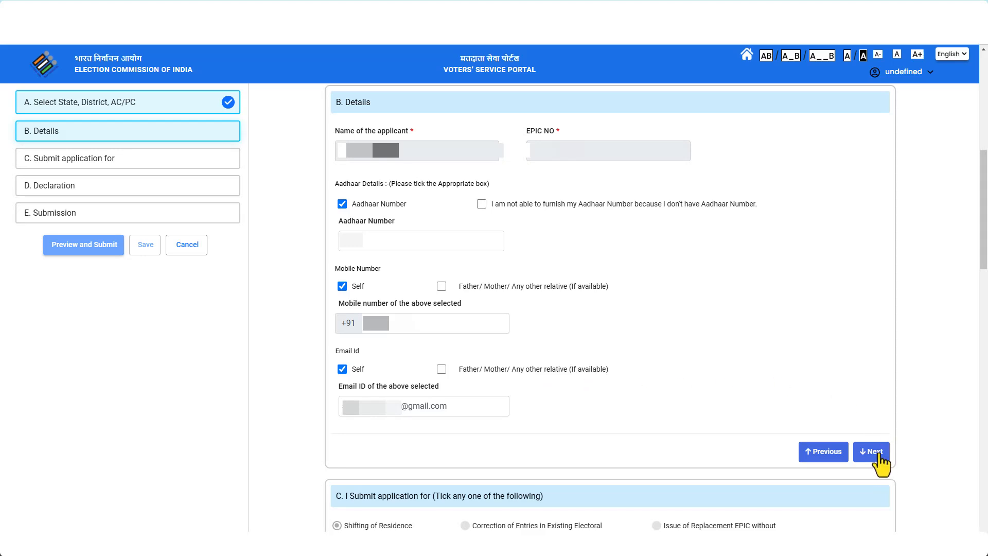
# Complete the Details step and scroll to the Shifting of Residence address-proof fields.
pyautogui.click(874, 452)
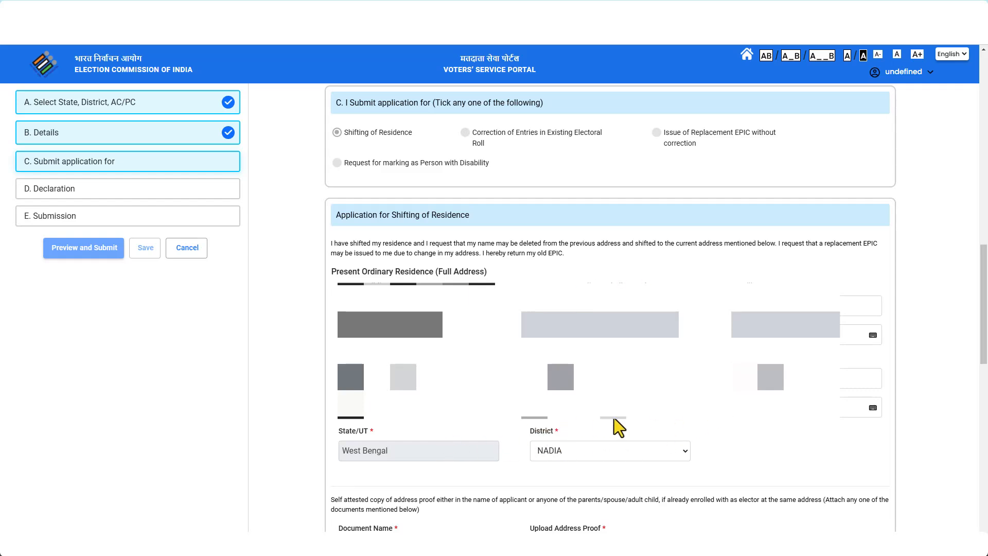
pyautogui.scroll(-7, 972, 309)
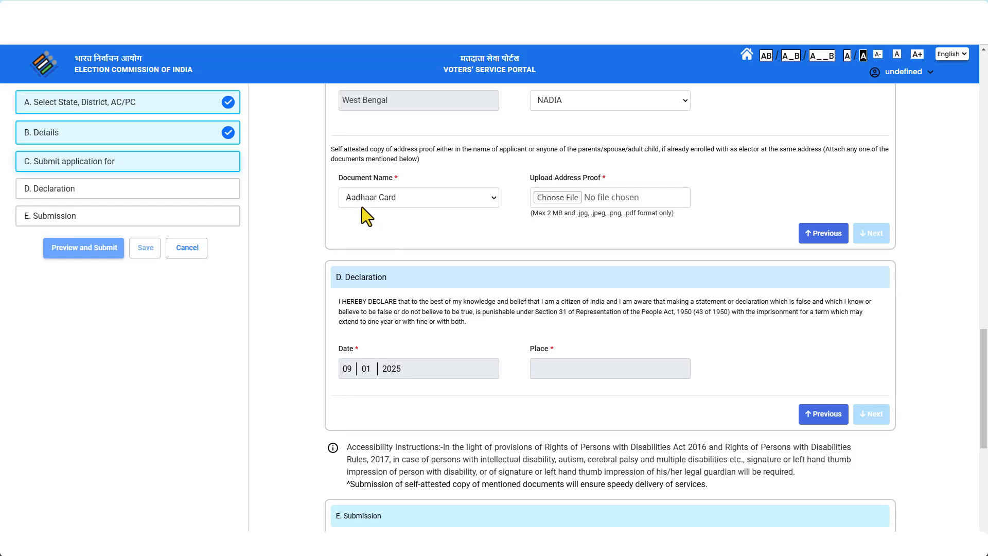
# Keep Aadhaar Card as the document name and upload AADHAAR.jpg as address proof.
pyautogui.click(387, 205)
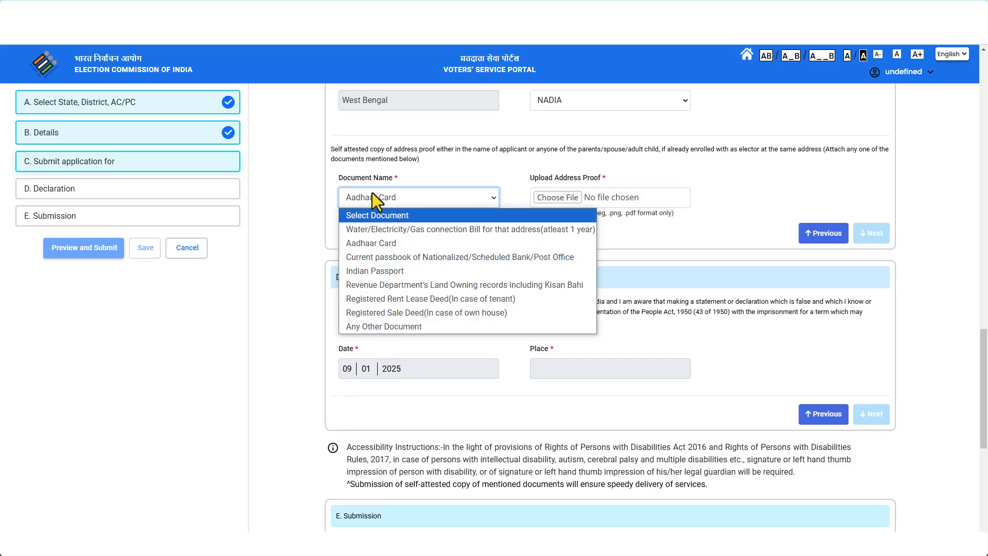
pyautogui.click(463, 169)
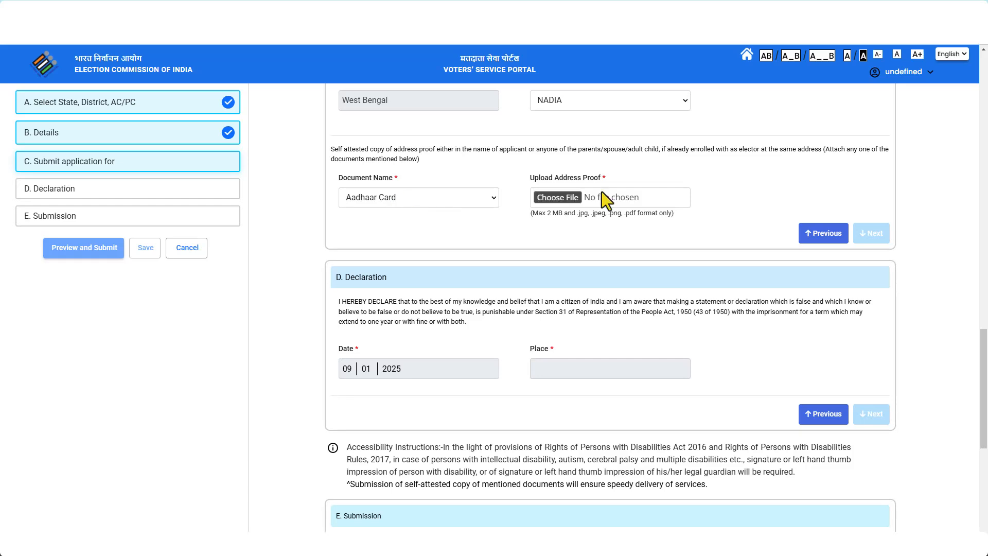
pyautogui.moveTo(333, 150); pyautogui.dragTo(382, 149)
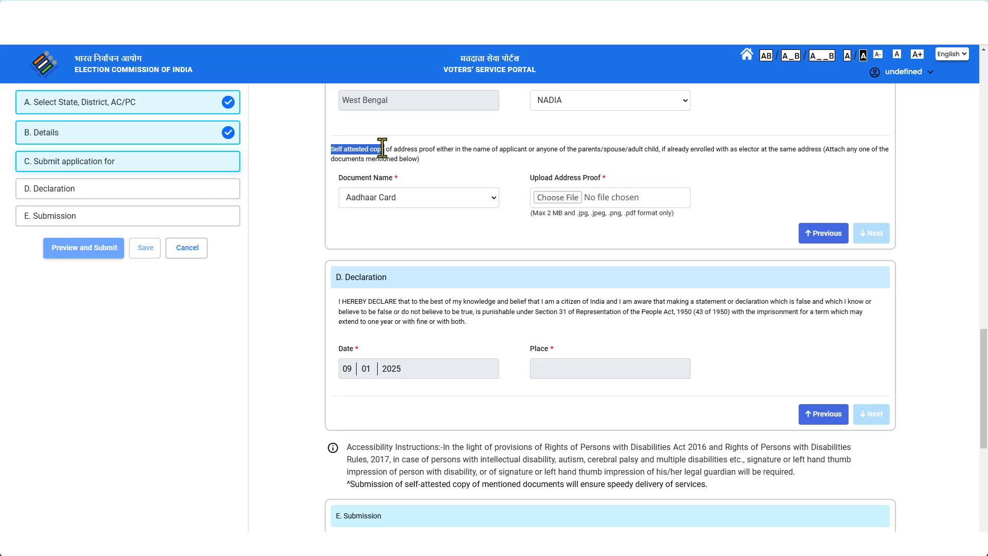
pyautogui.click(399, 149)
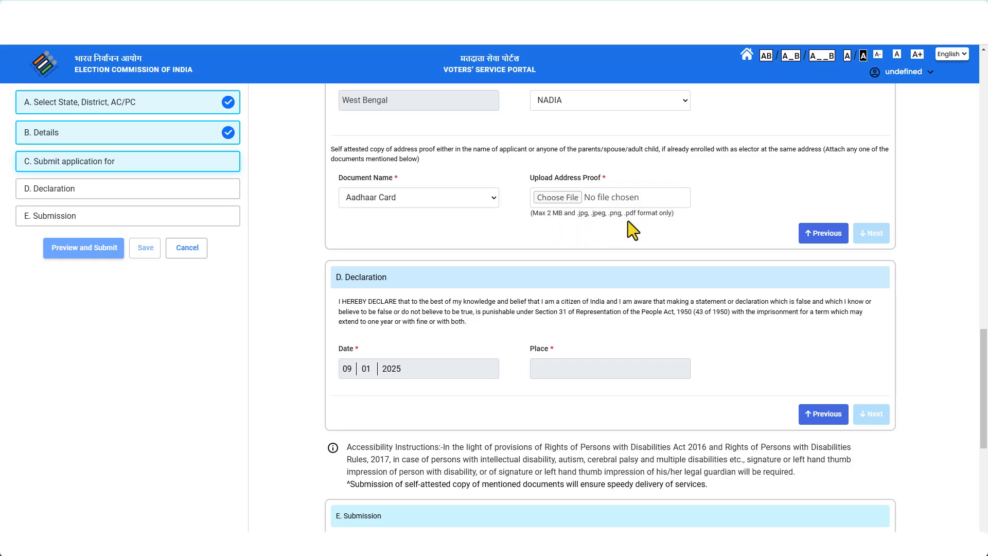
pyautogui.click(561, 202)
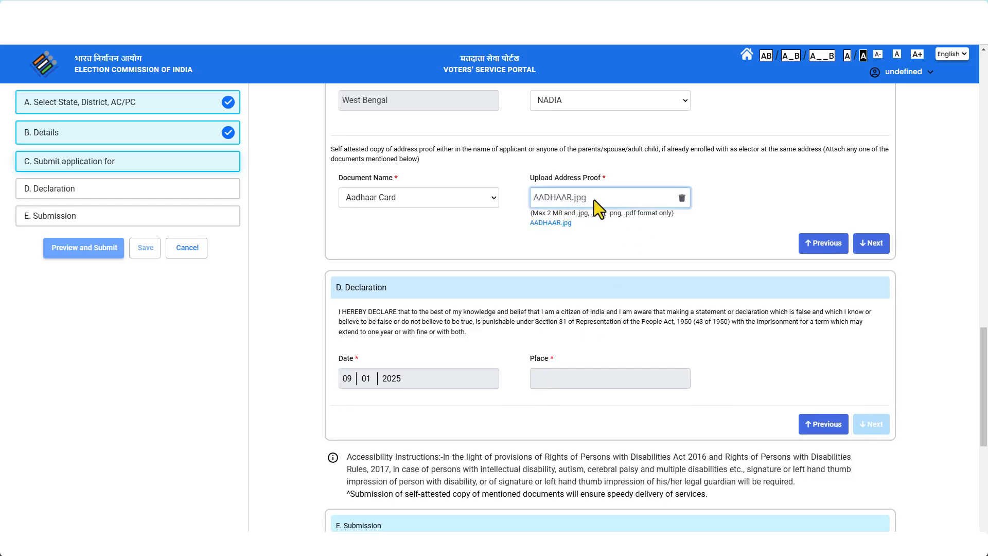
# Get through the declaration, fill in the captcha and open the Form 8 preview.
pyautogui.click(872, 244)
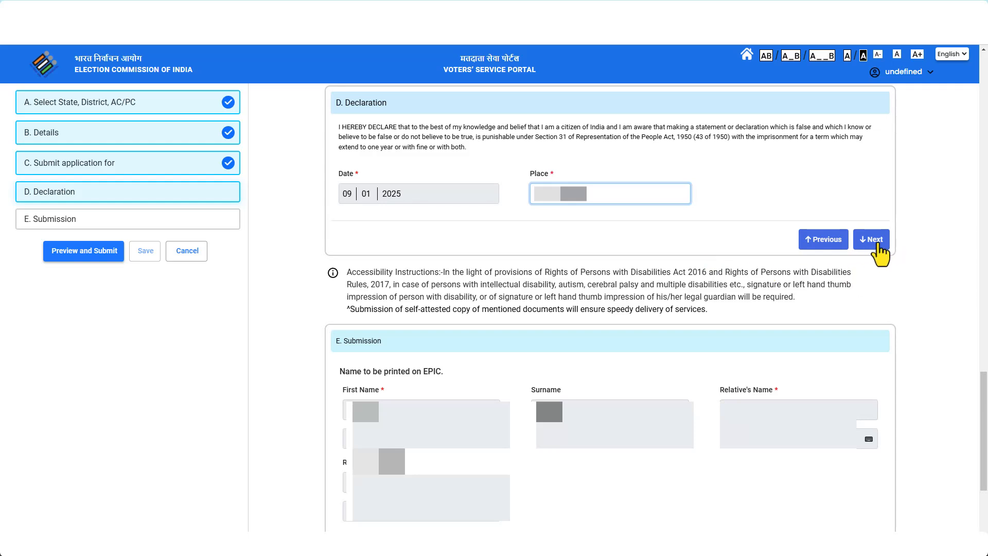
pyautogui.click(878, 246)
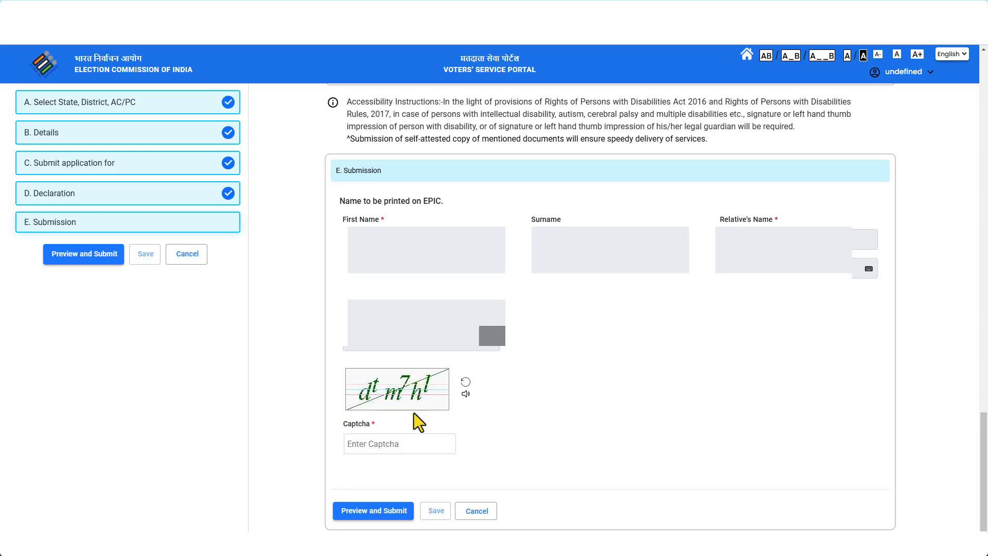
pyautogui.click(399, 444)
pyautogui.write('dtm7hl')
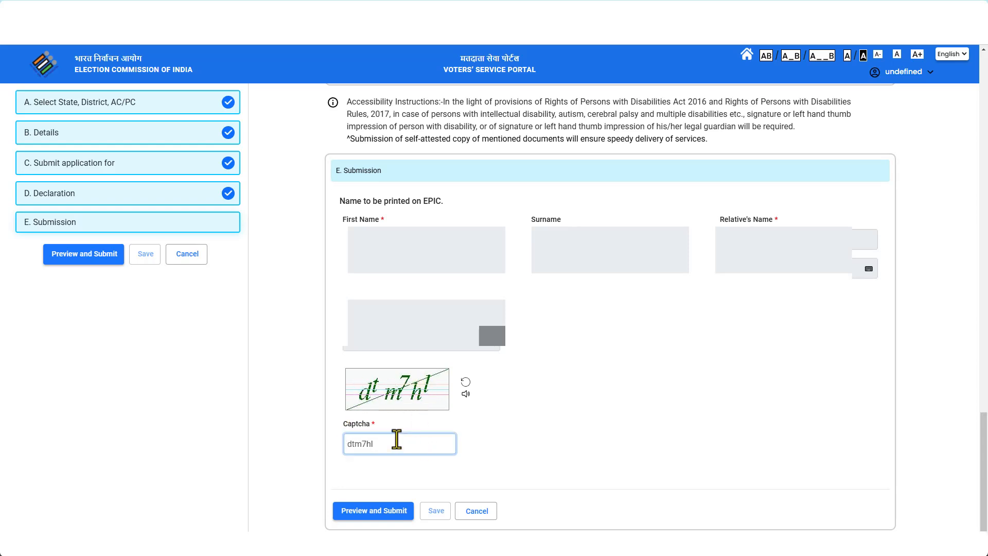
pyautogui.click(379, 512)
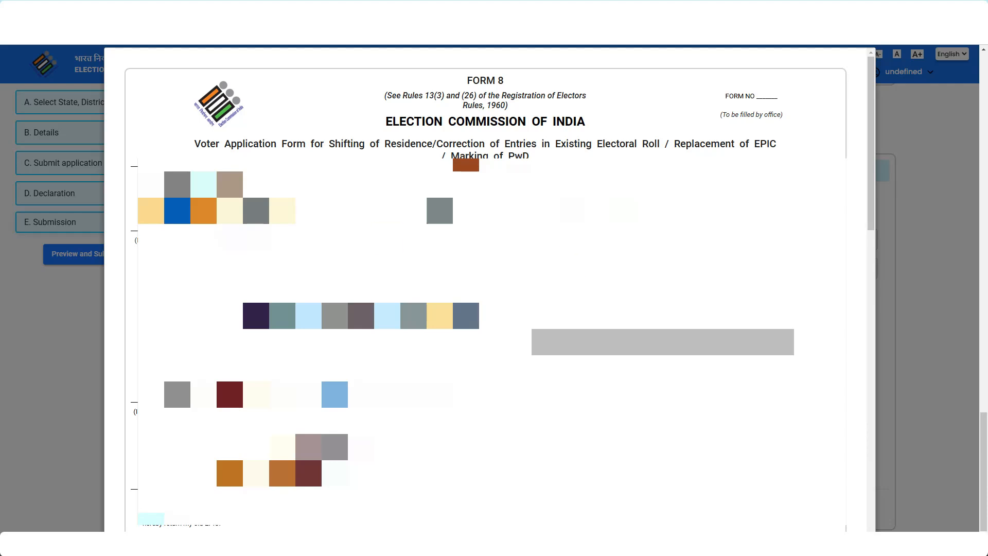
# Submit the previewed Form 8 application and confirm the final submission.
pyautogui.scroll(-10, 486, 289)
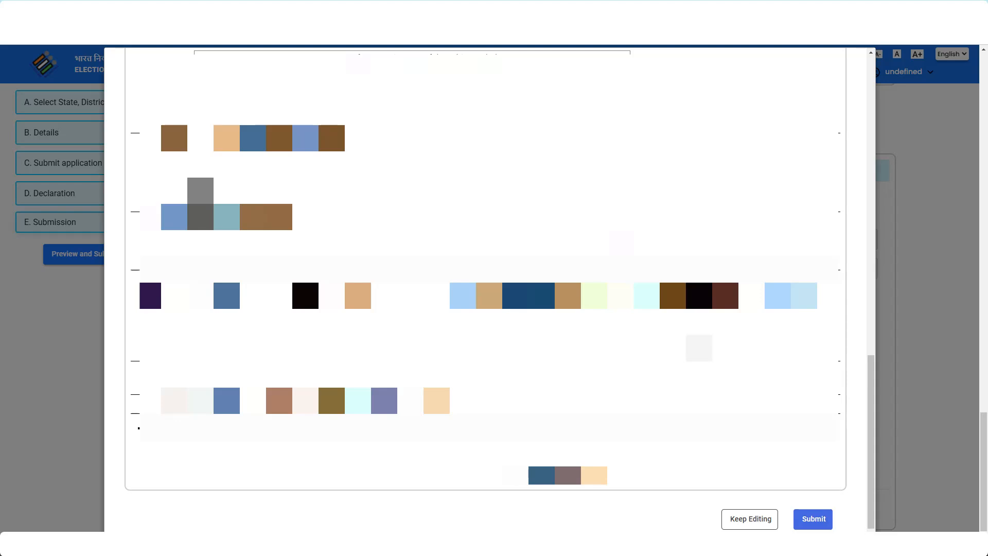
pyautogui.click(814, 519)
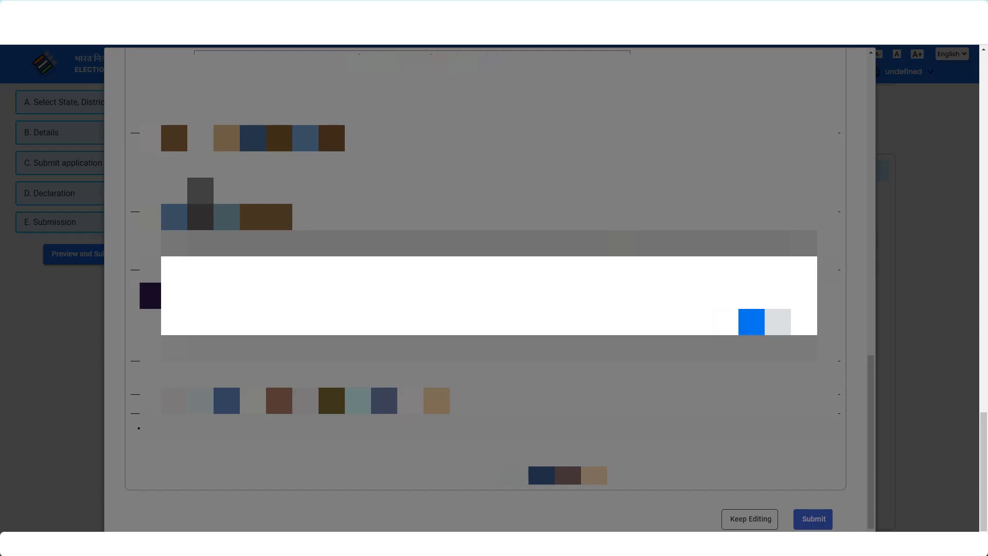
pyautogui.click(741, 323)
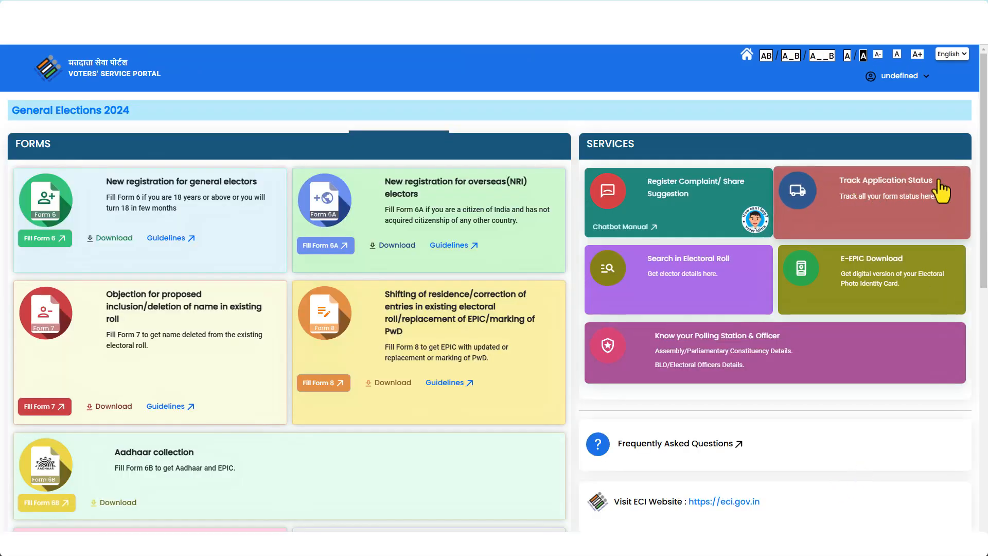
# Look up the application status for West Bengal and expand its SUBMITTED 09-01-2025 timeline.
pyautogui.click(874, 190)
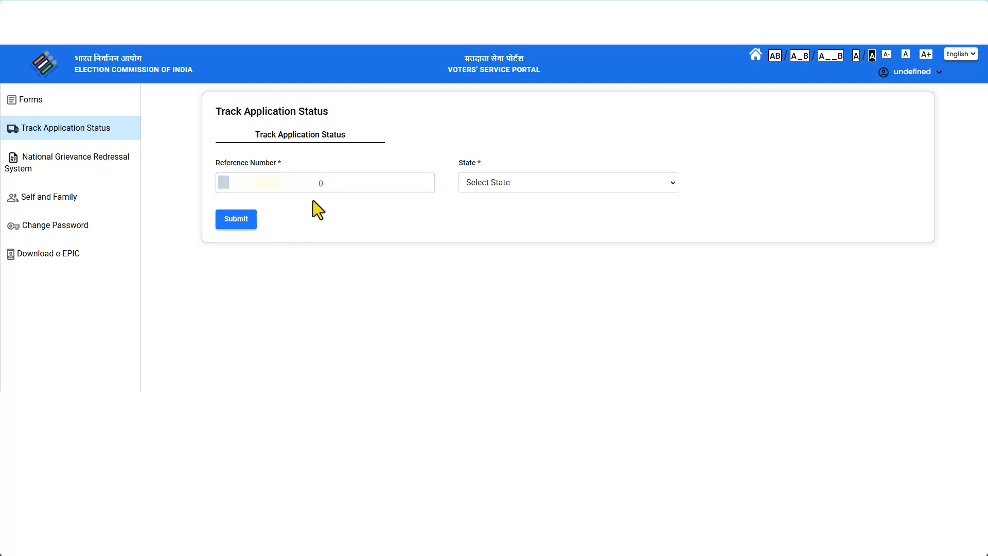
pyautogui.click(527, 182)
pyautogui.scroll(-5, 522, 366)
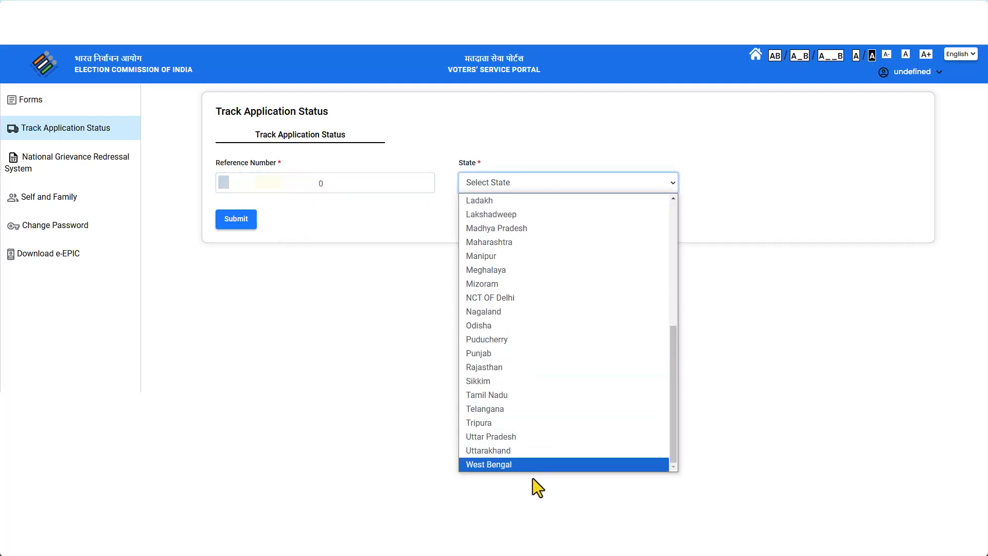
pyautogui.click(521, 463)
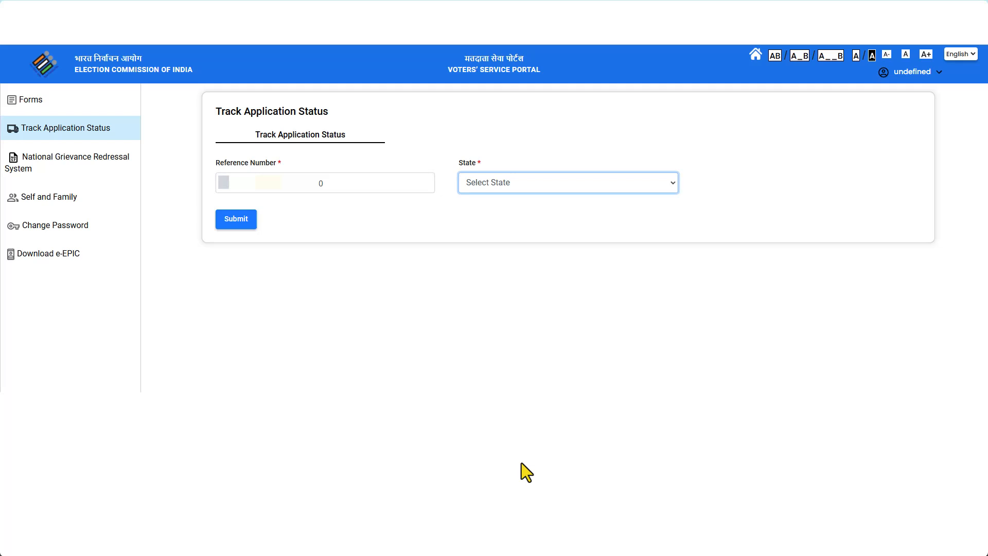
pyautogui.click(234, 224)
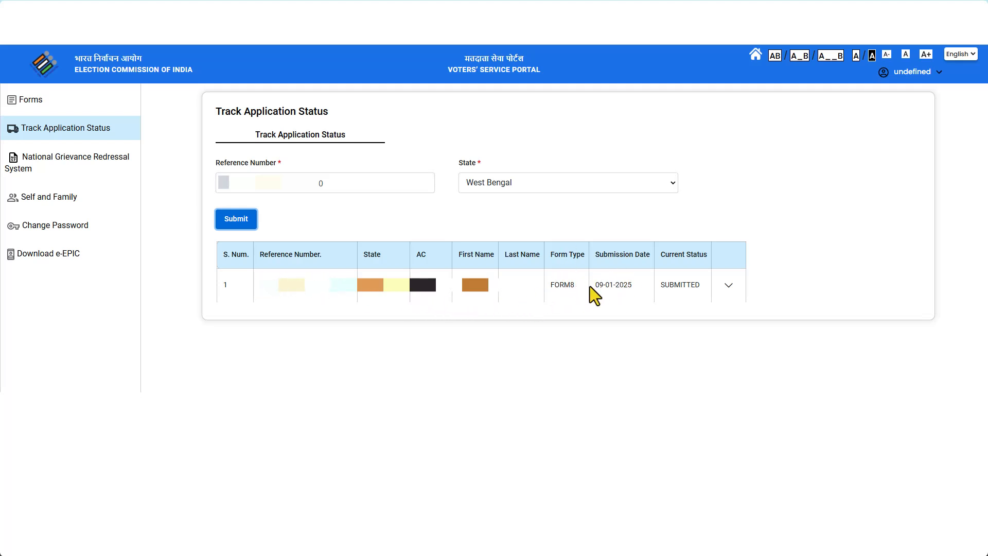
pyautogui.moveTo(590, 287); pyautogui.dragTo(690, 287)
pyautogui.click(683, 333)
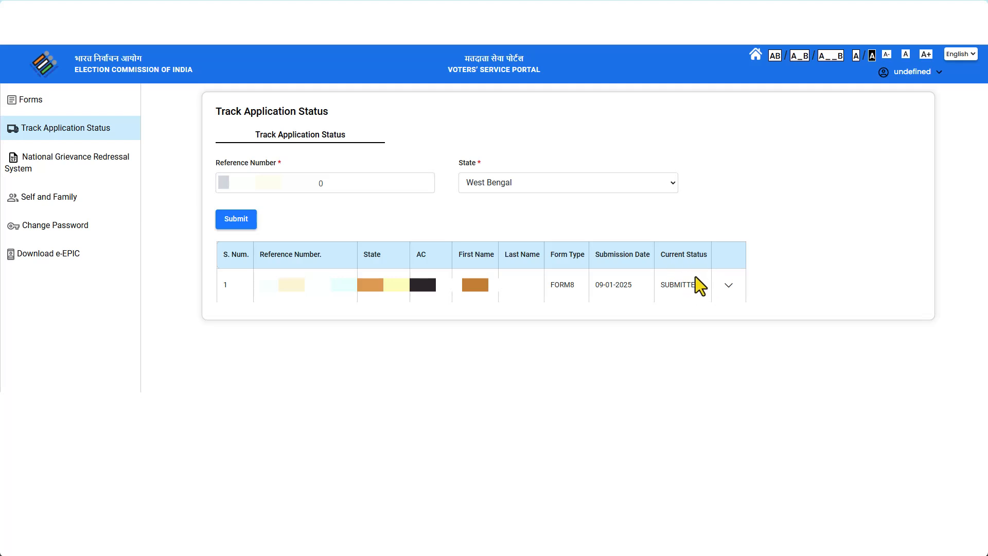
pyautogui.click(728, 287)
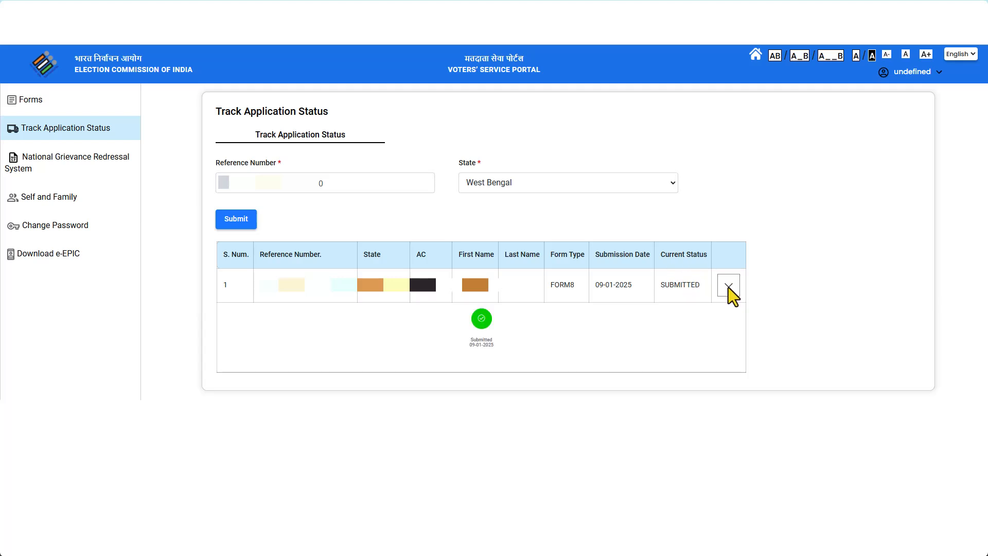